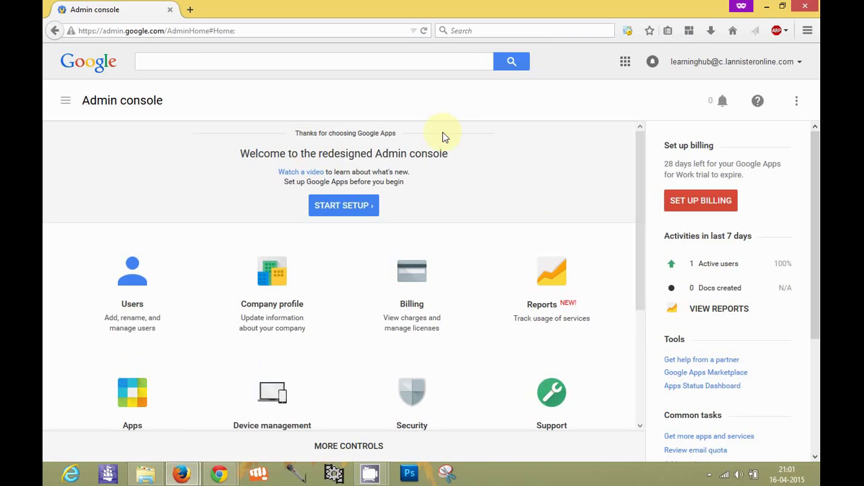
# Step: Scroll the Admin console home page down until the Groups tile shows, clearing the date overlay
pyautogui.scroll(-3, 639, 350)
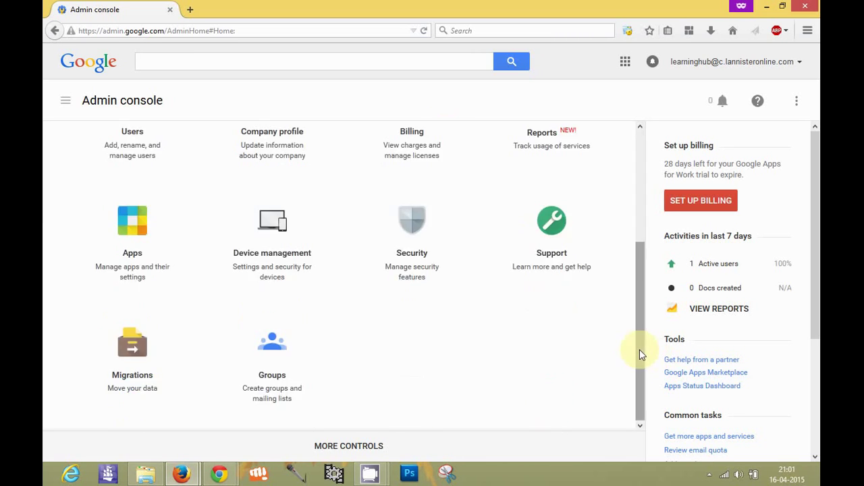
pyautogui.press('super+c')
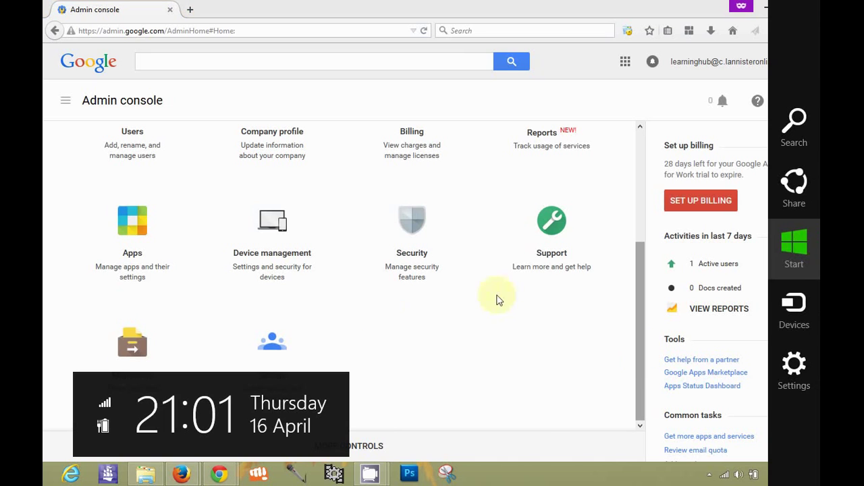
pyautogui.click(286, 339)
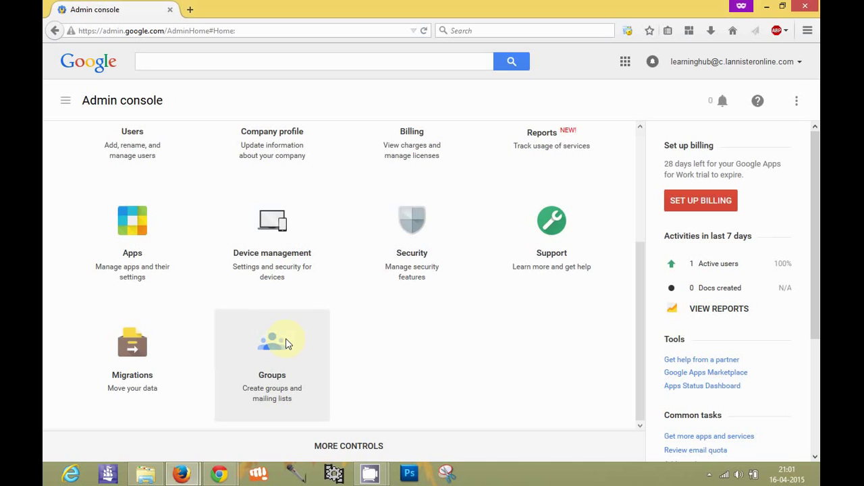
# Step: Go to Groups and select the HR DEpt group from the list
pyautogui.click(285, 344)
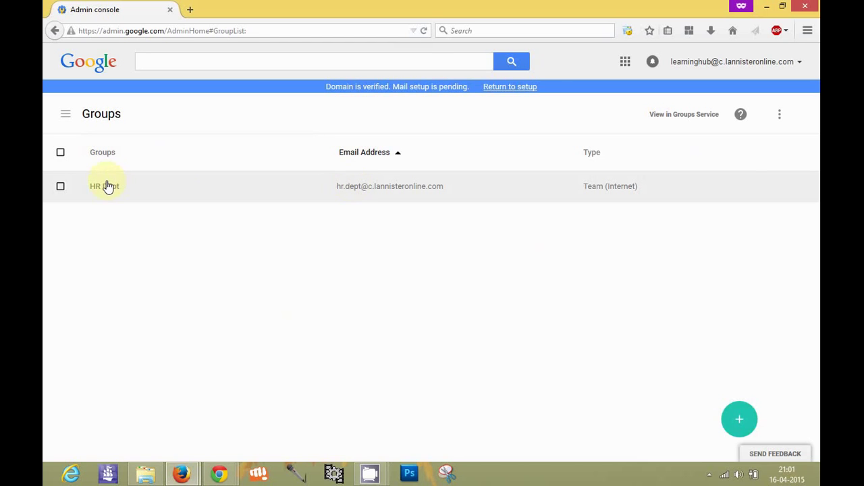
pyautogui.click(107, 186)
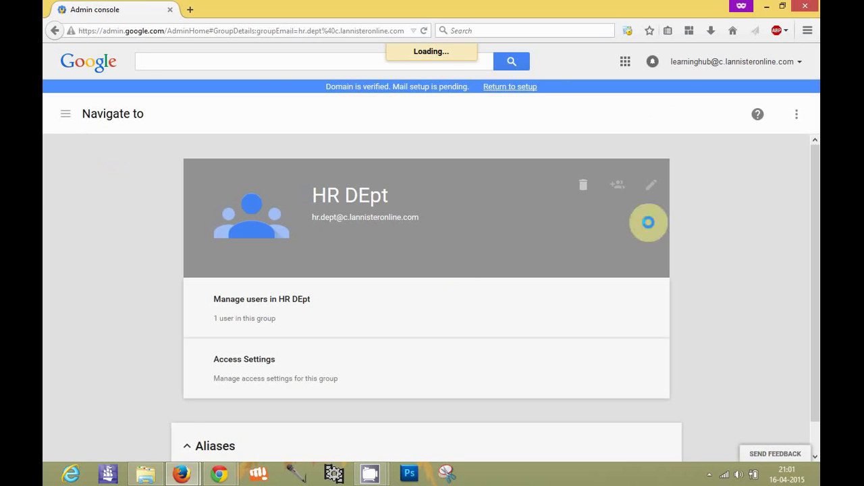
pyautogui.click(616, 186)
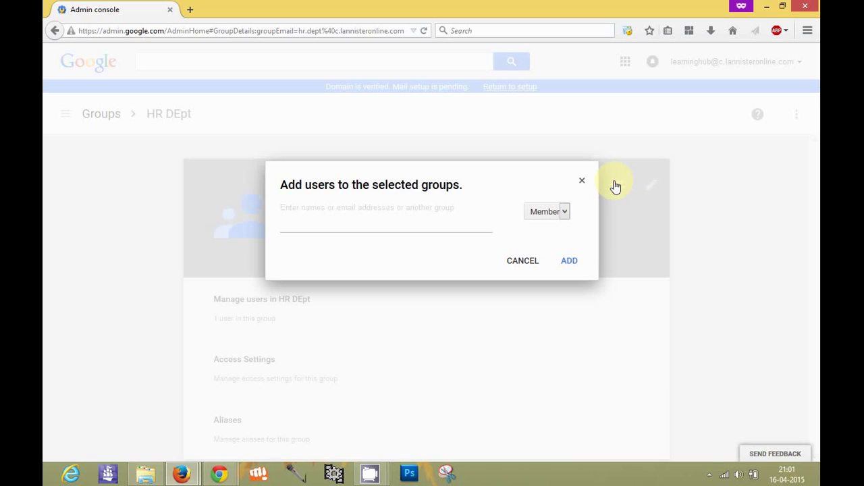
pyautogui.click(352, 214)
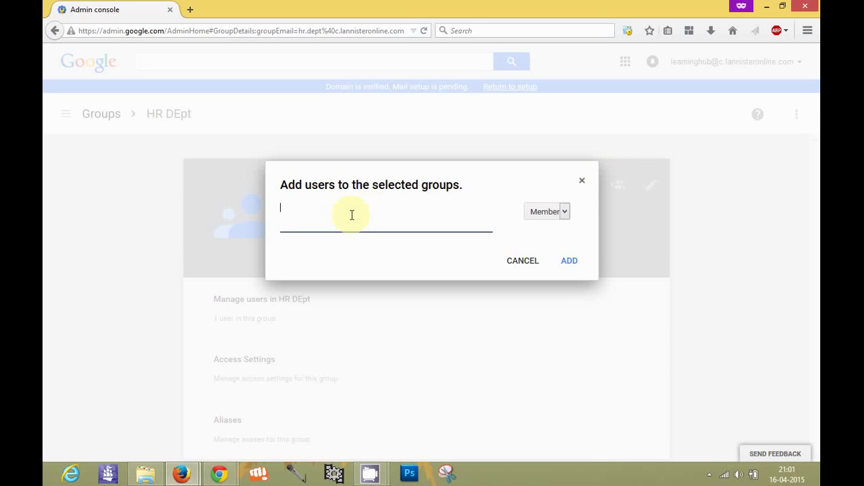
pyautogui.click(553, 212)
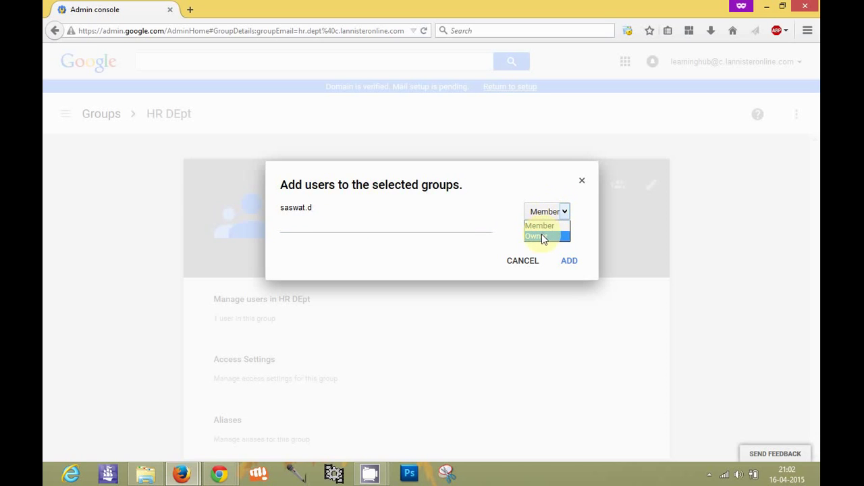
pyautogui.click(544, 236)
pyautogui.click(544, 220)
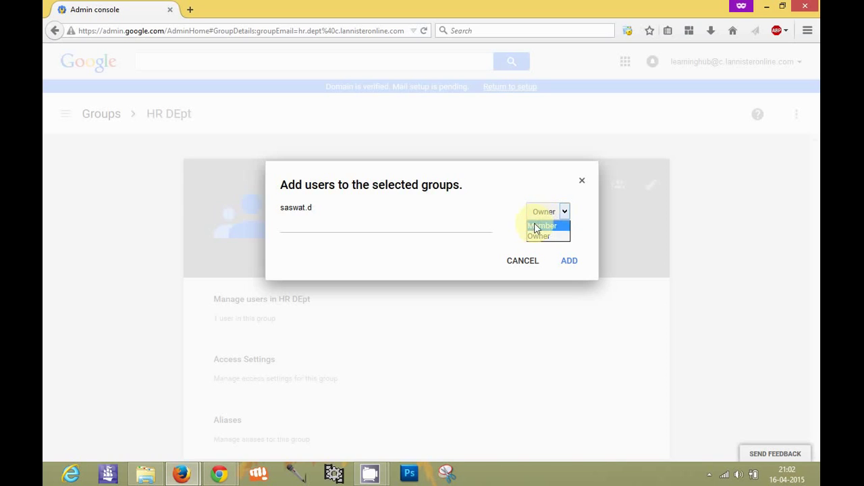
pyautogui.click(537, 225)
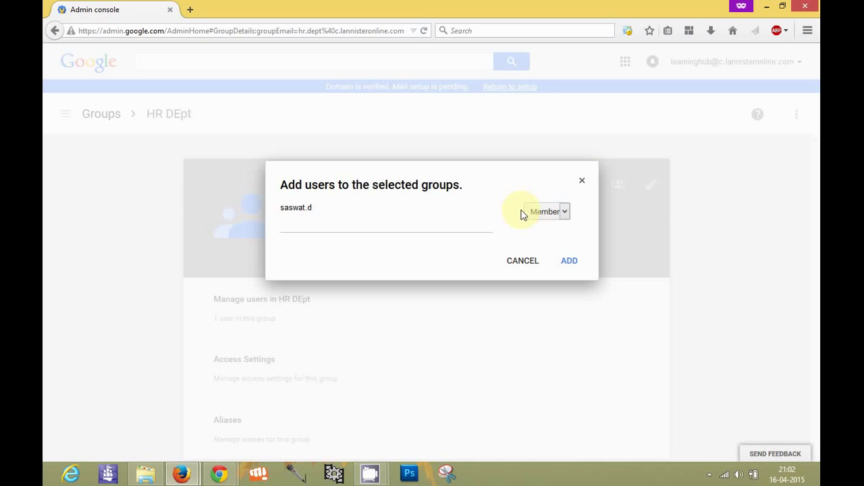
pyautogui.click(329, 215)
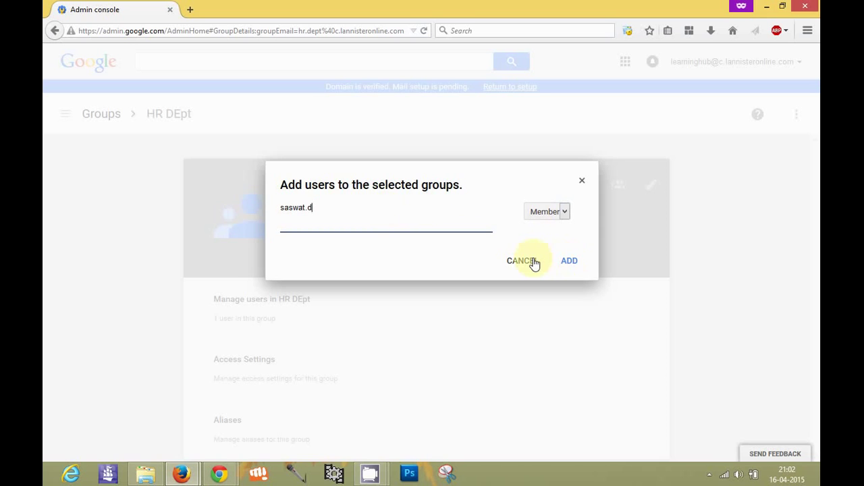
pyautogui.click(534, 263)
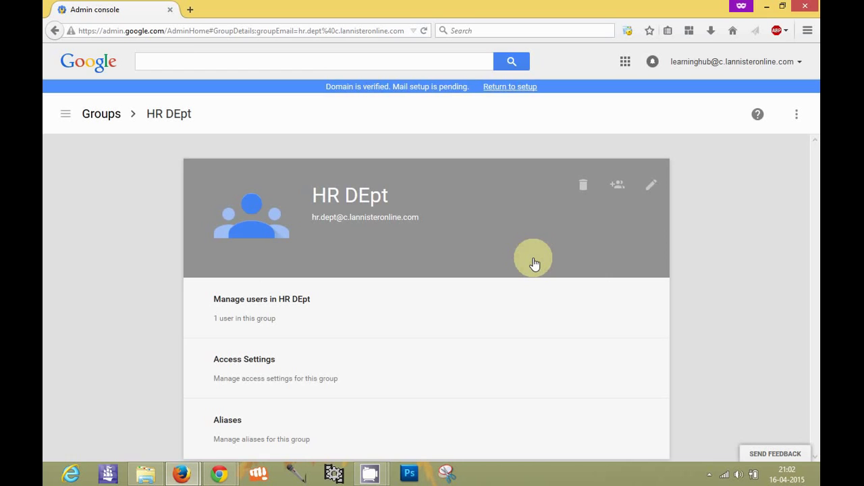
# Step: Rename the group from 'HR DEpt' to 'HR Dept', change its email to hr.dep, and save
pyautogui.click(652, 187)
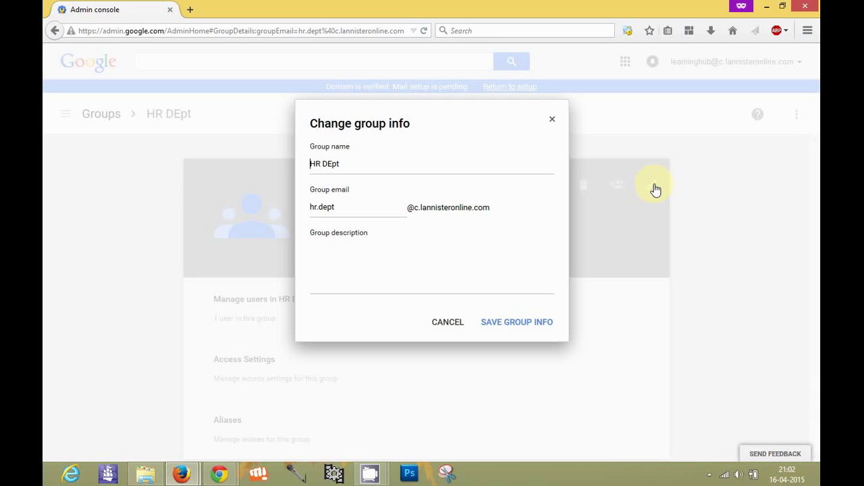
pyautogui.click(355, 163)
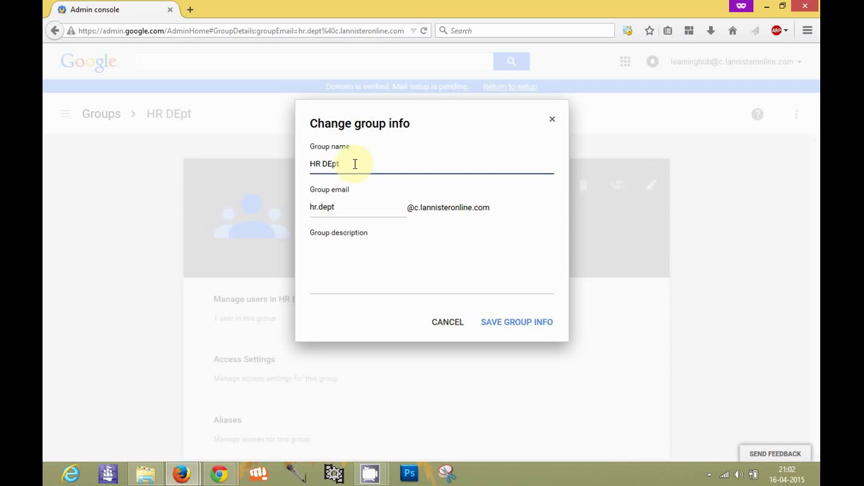
pyautogui.press('Left')
pyautogui.press('Left')
pyautogui.press('Left')
pyautogui.press('Delete')
pyautogui.write('e')
pyautogui.click(359, 166)
pyautogui.click(358, 165)
pyautogui.click(355, 208)
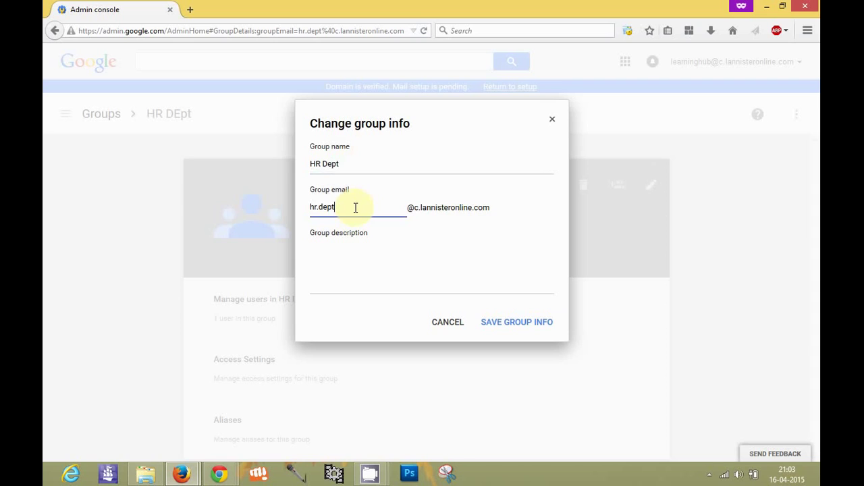
pyautogui.press('BackSpace')
pyautogui.click(524, 326)
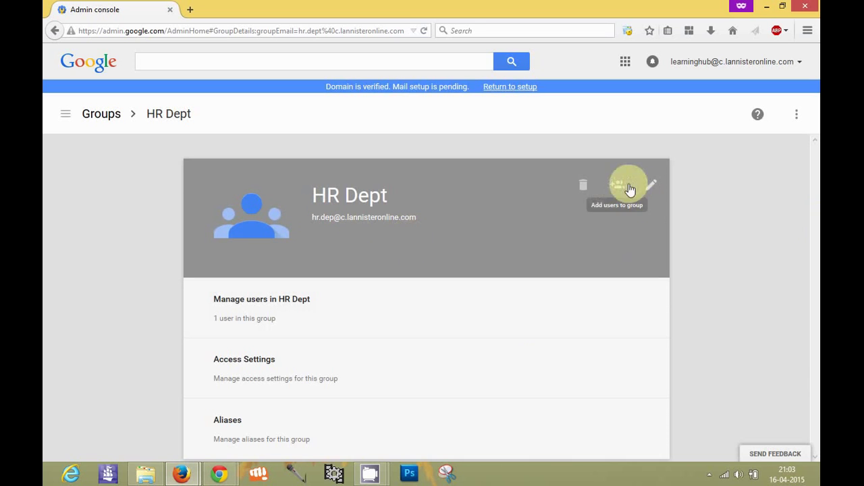
pyautogui.click(578, 195)
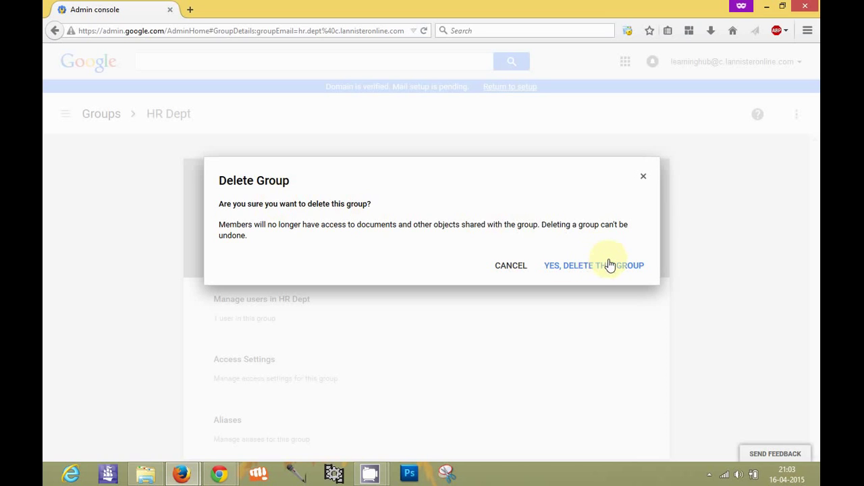
pyautogui.click(513, 265)
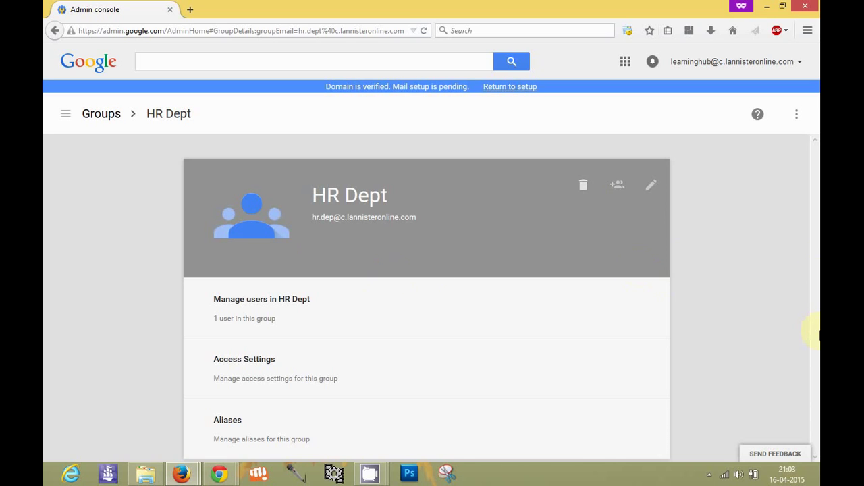
# Step: In the group's access settings, allow all group members to contact the owners
pyautogui.click(422, 355)
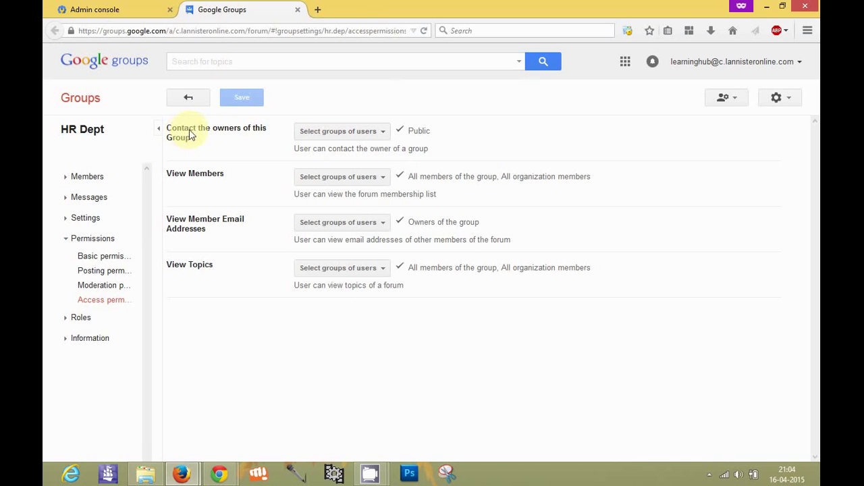
pyautogui.click(316, 135)
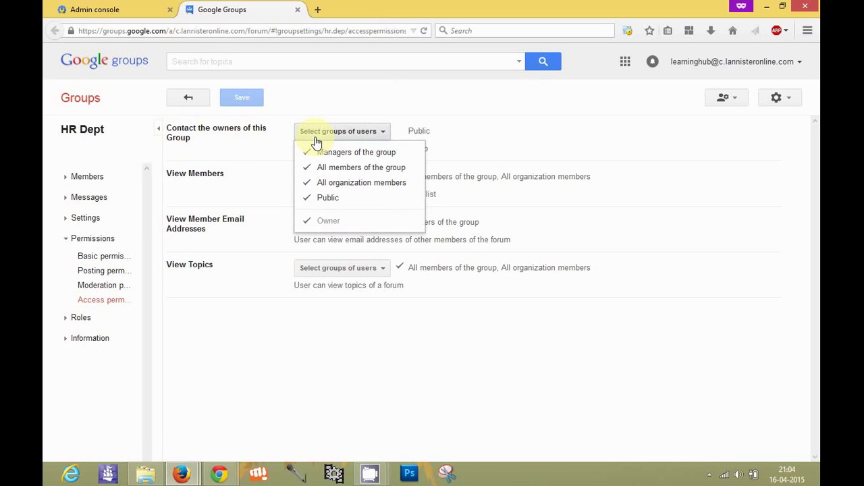
pyautogui.click(331, 173)
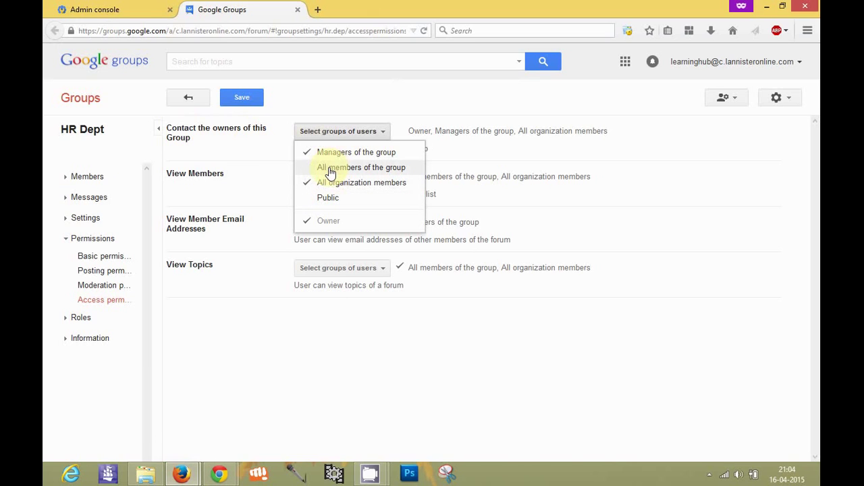
pyautogui.click(323, 182)
pyautogui.click(329, 155)
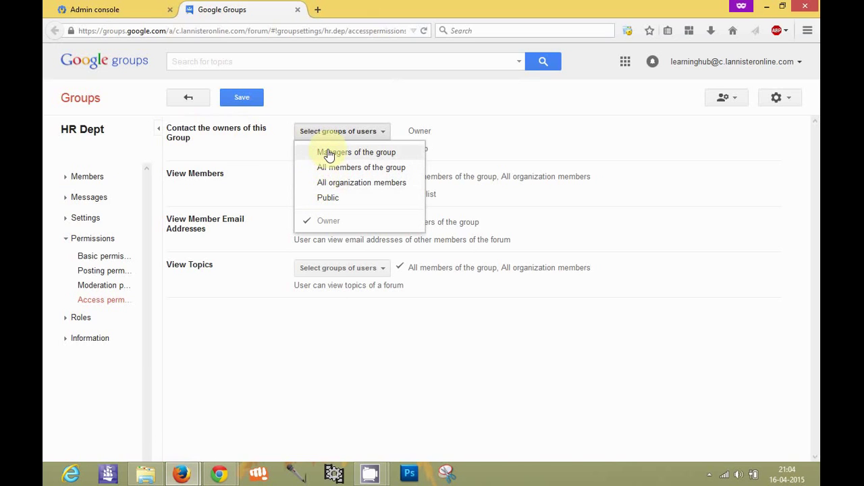
pyautogui.click(333, 173)
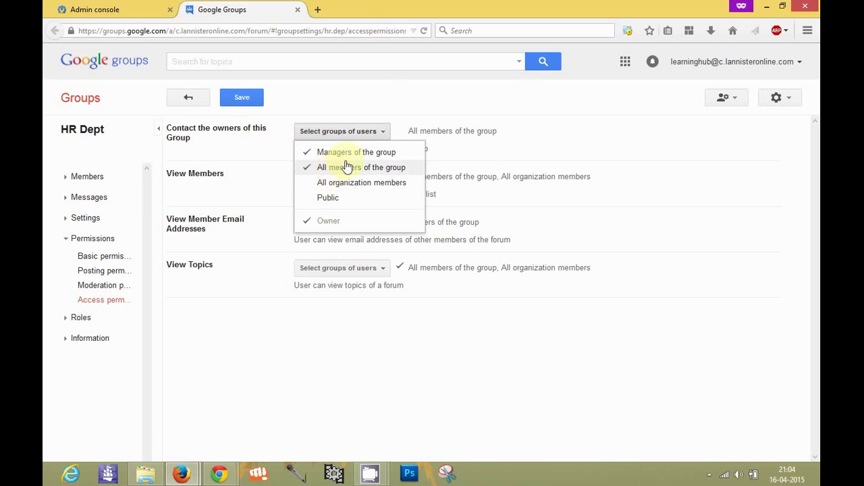
pyautogui.click(346, 156)
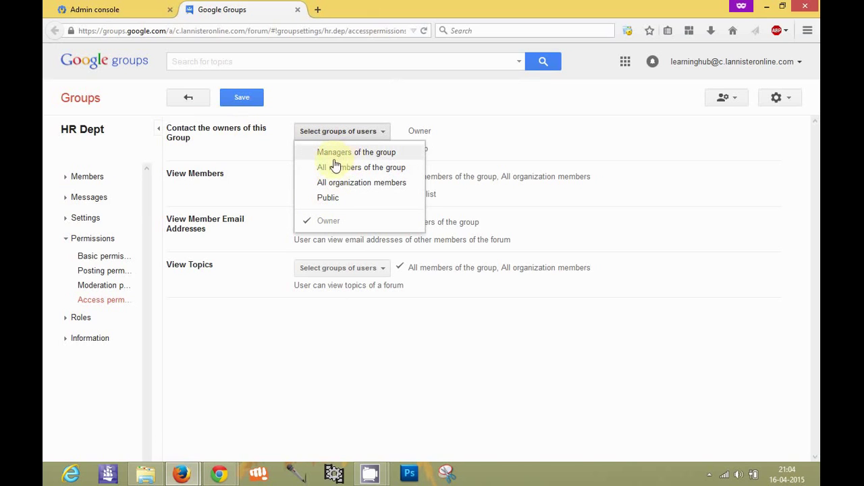
pyautogui.click(334, 167)
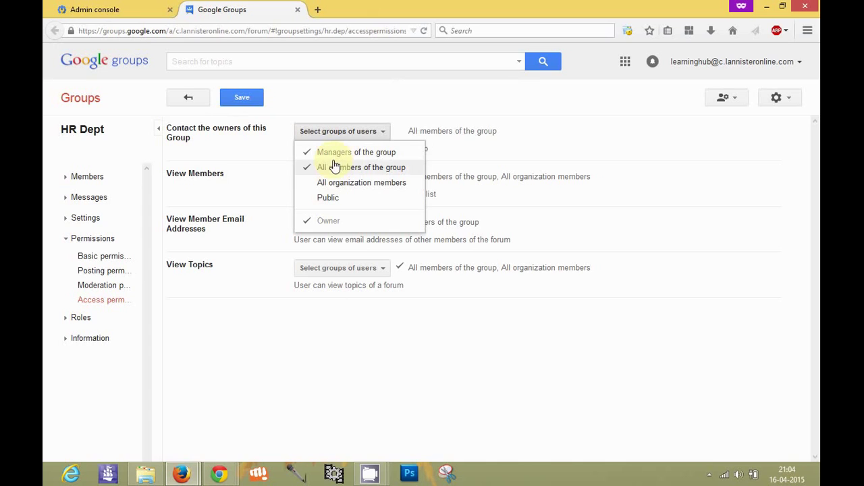
pyautogui.click(425, 129)
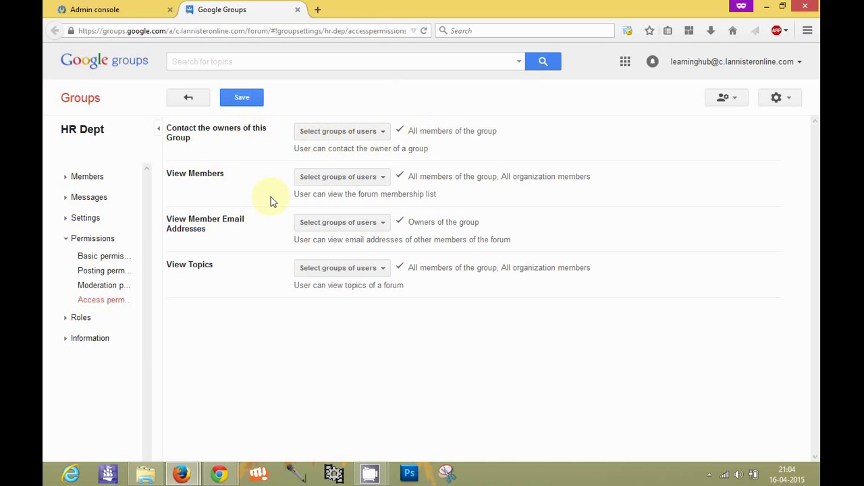
# Step: Remove all organization members from View Members and add them to View Member Email Addresses
pyautogui.click(343, 178)
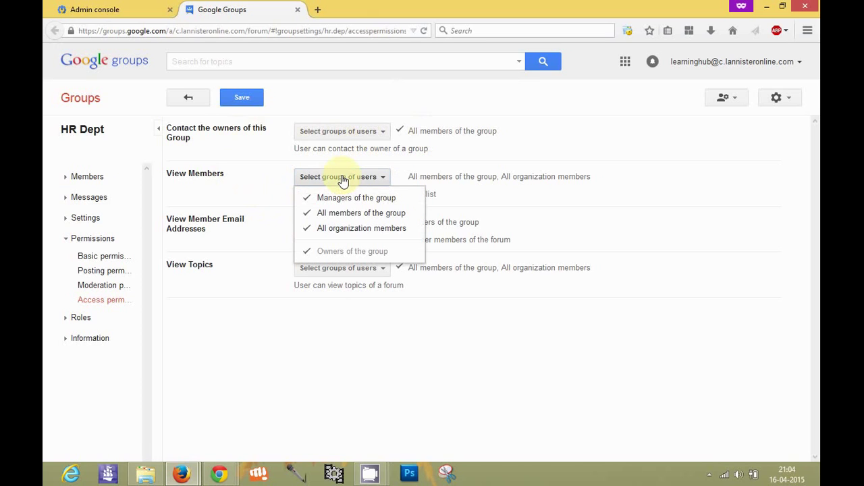
pyautogui.click(339, 230)
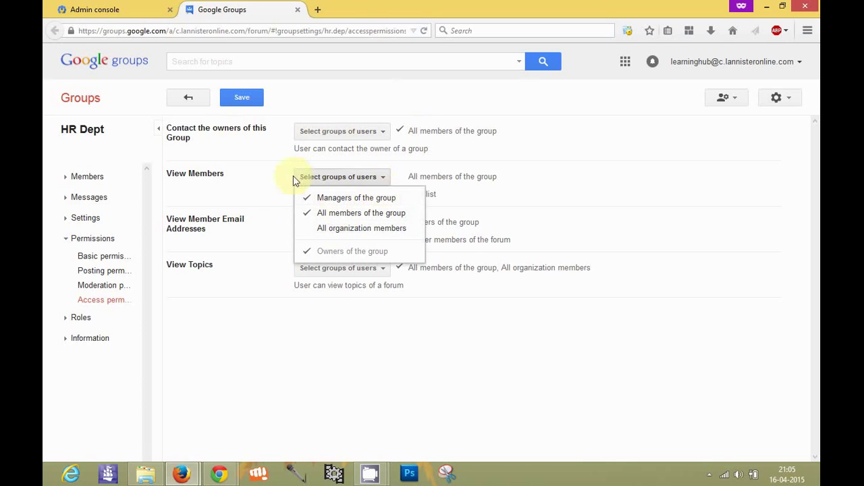
pyautogui.click(262, 180)
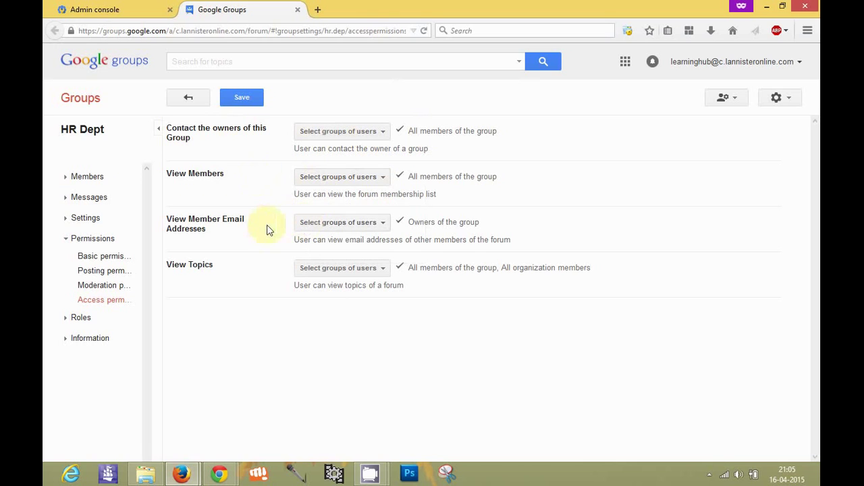
pyautogui.click(341, 226)
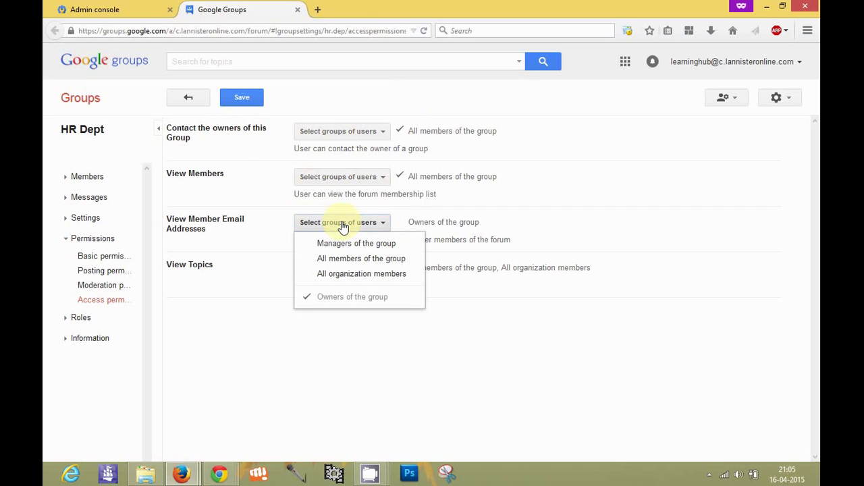
pyautogui.click(327, 278)
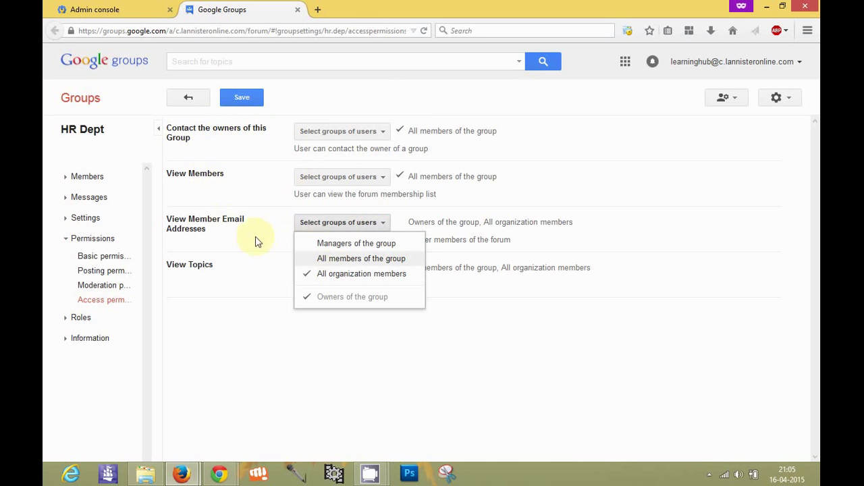
pyautogui.click(228, 230)
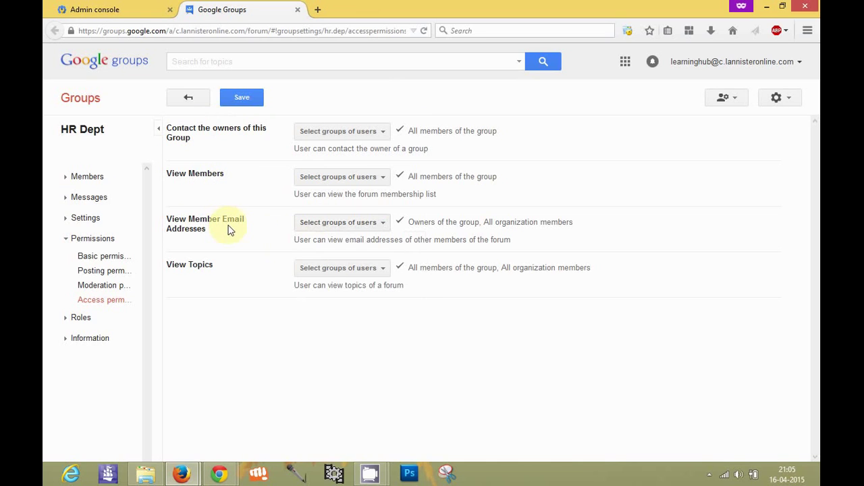
pyautogui.click(329, 274)
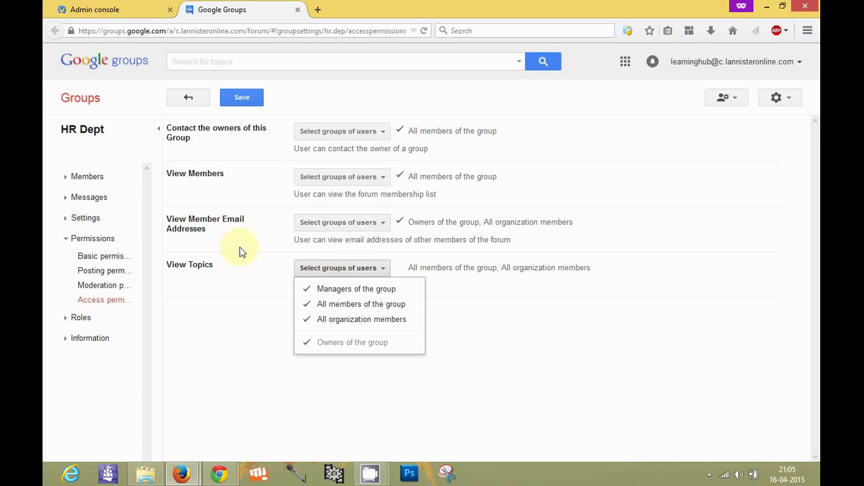
# Step: Open the HR Dept group in a new tab and start a blank new topic there
pyautogui.rightClick(103, 133)
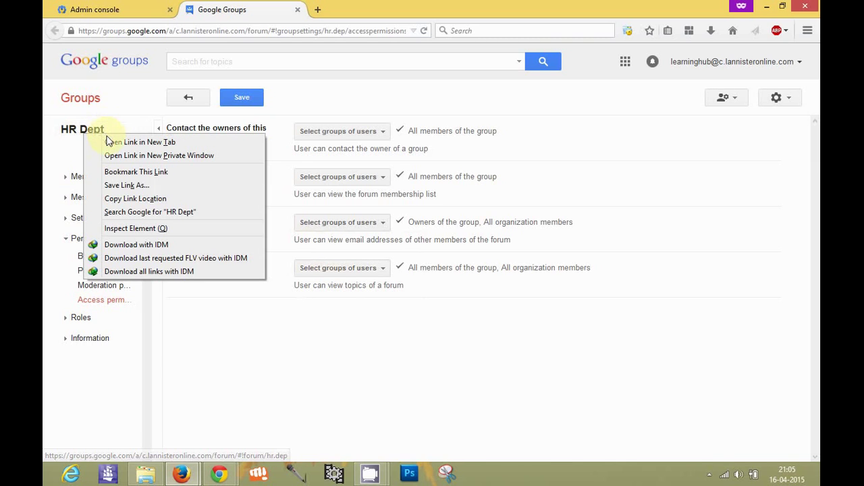
pyautogui.click(101, 145)
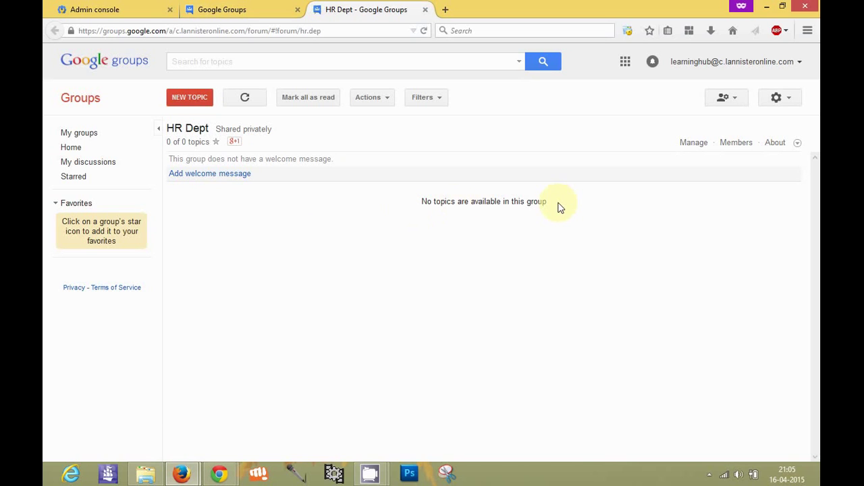
pyautogui.click(185, 101)
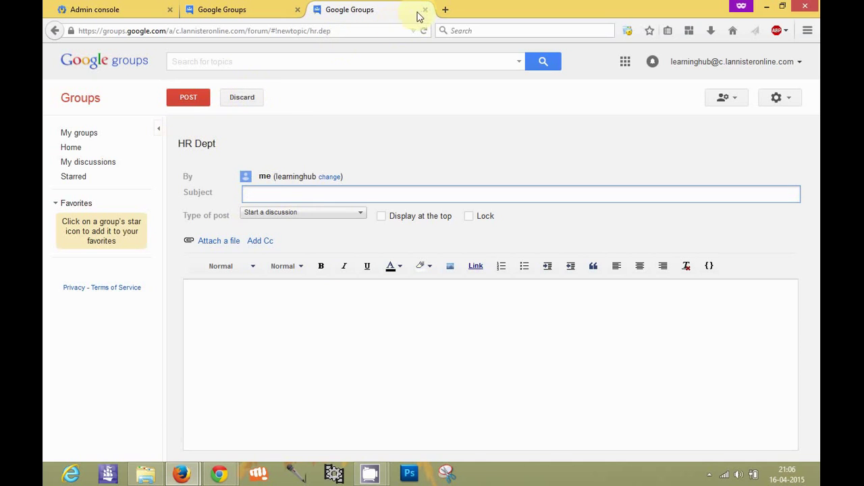
# Step: Limit View Topics to owners and all organization members, then save the access permissions
pyautogui.click(250, 8)
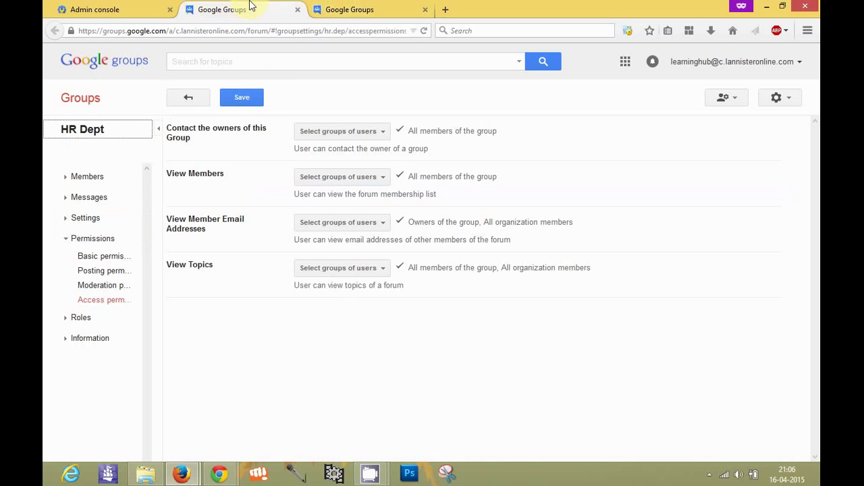
pyautogui.click(337, 269)
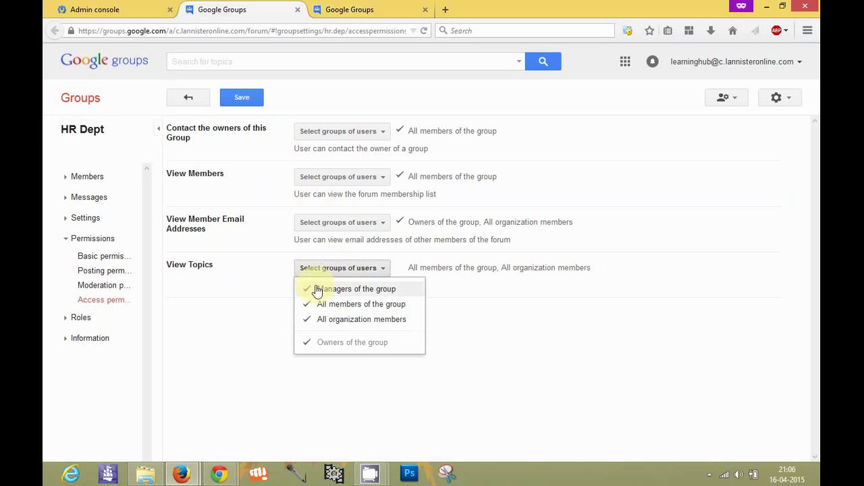
pyautogui.click(315, 289)
pyautogui.click(316, 318)
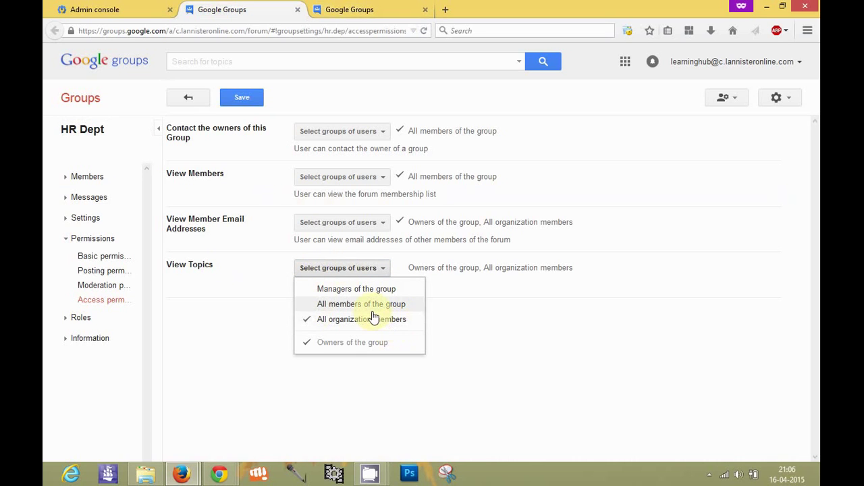
pyautogui.click(444, 301)
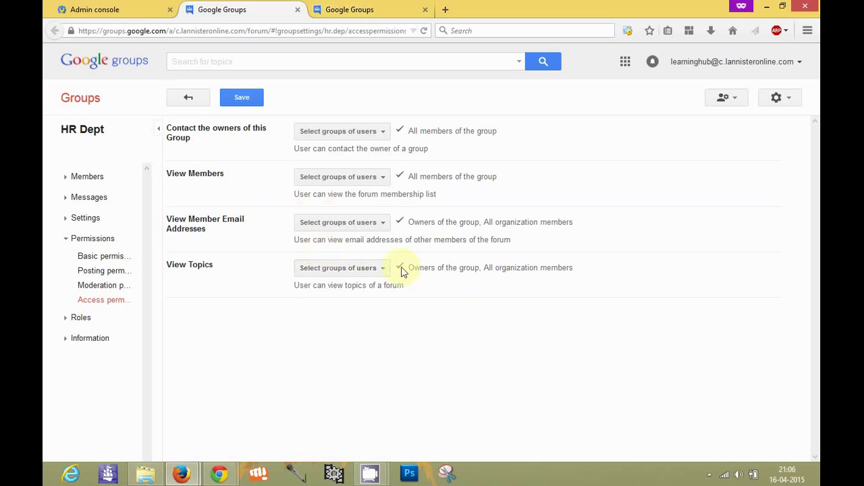
pyautogui.click(244, 99)
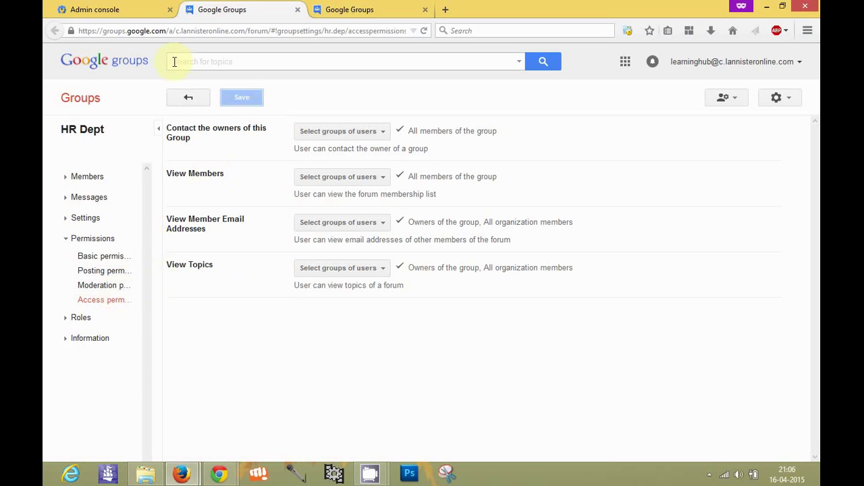
pyautogui.click(121, 6)
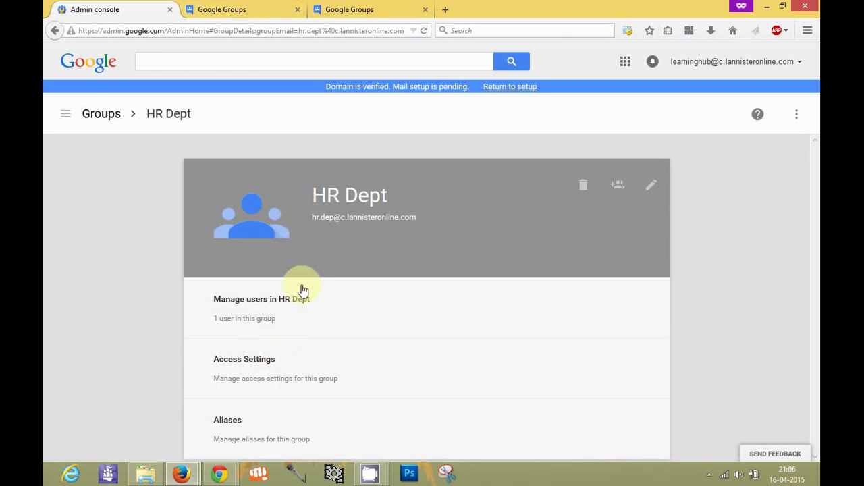
# Step: Return to the Google Groups tab and open the HR Dept group's topics page
pyautogui.click(263, 6)
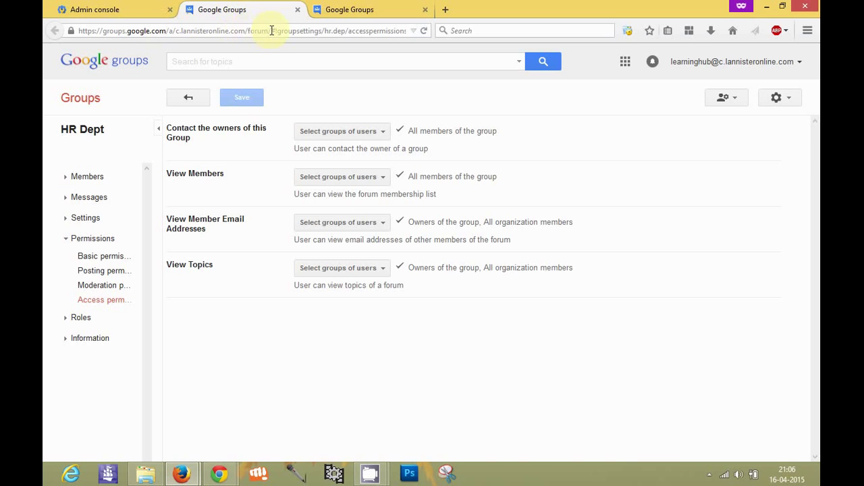
pyautogui.click(349, 31)
pyautogui.click(349, 31)
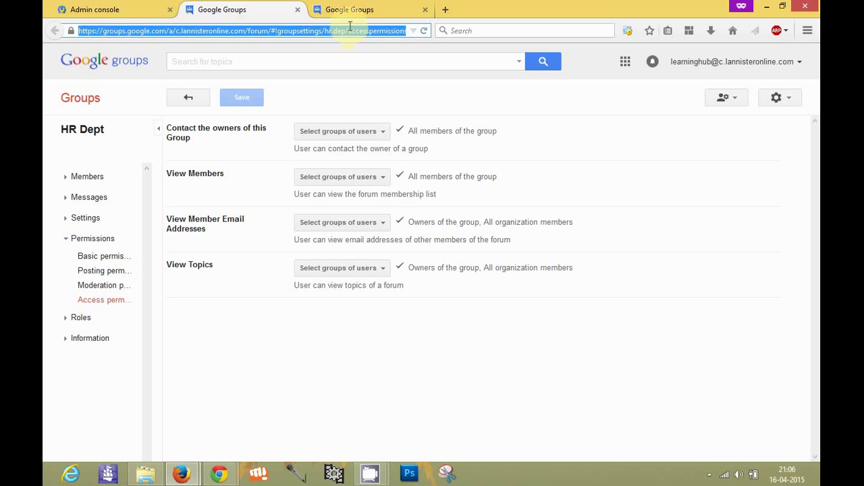
pyautogui.click(353, 31)
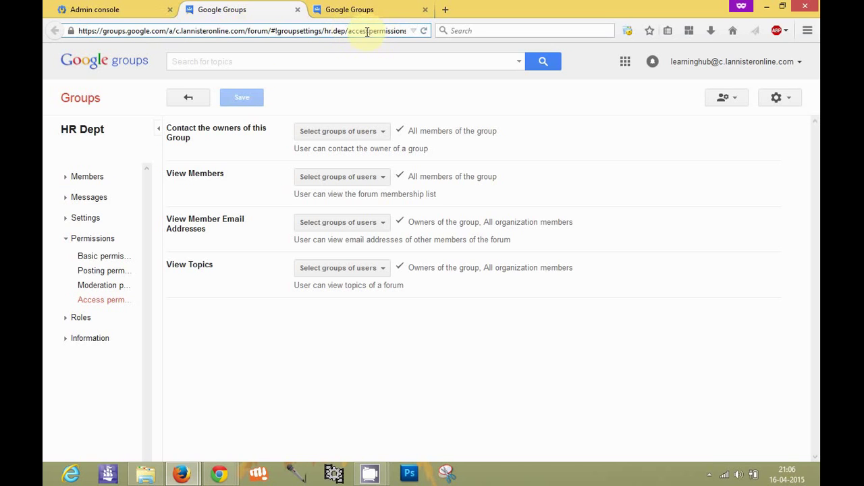
pyautogui.click(92, 131)
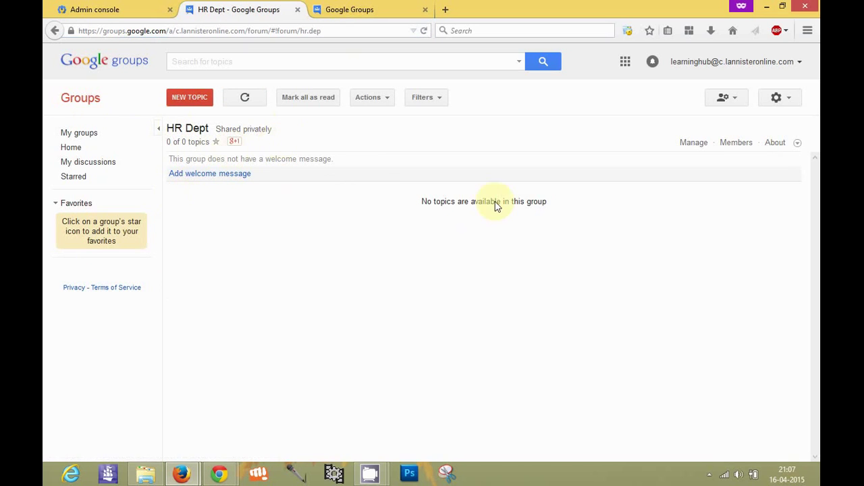
pyautogui.click(778, 100)
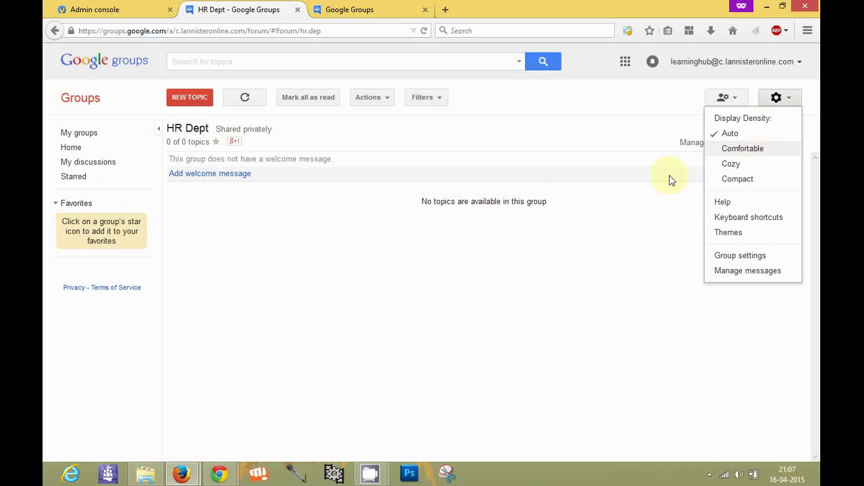
pyautogui.click(753, 258)
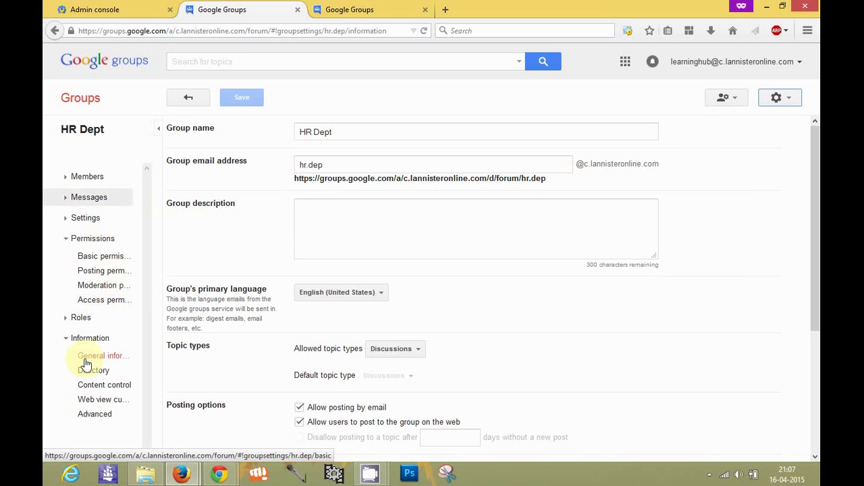
pyautogui.click(108, 304)
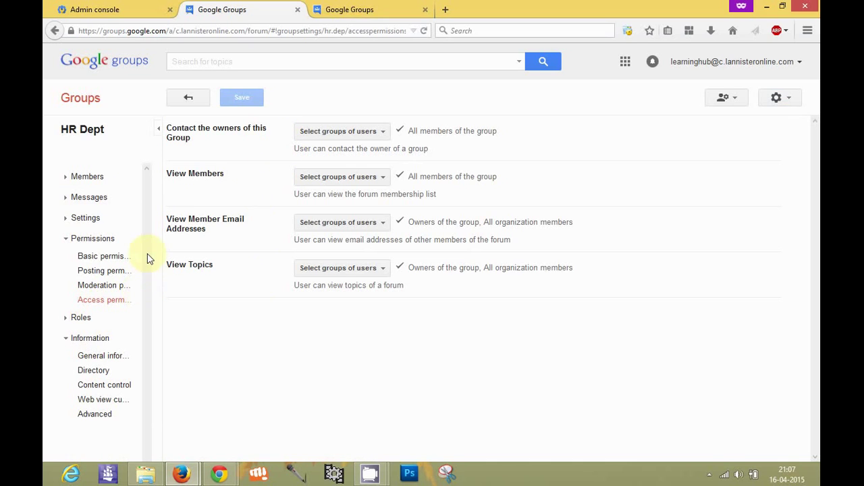
pyautogui.click(89, 220)
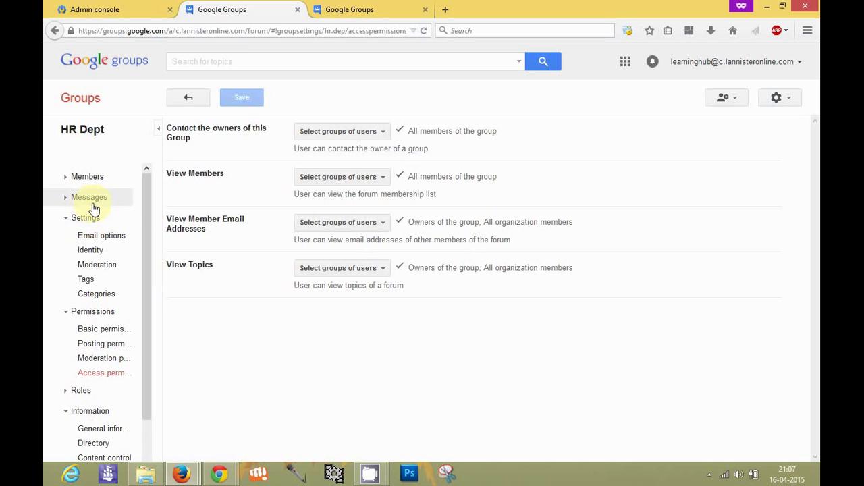